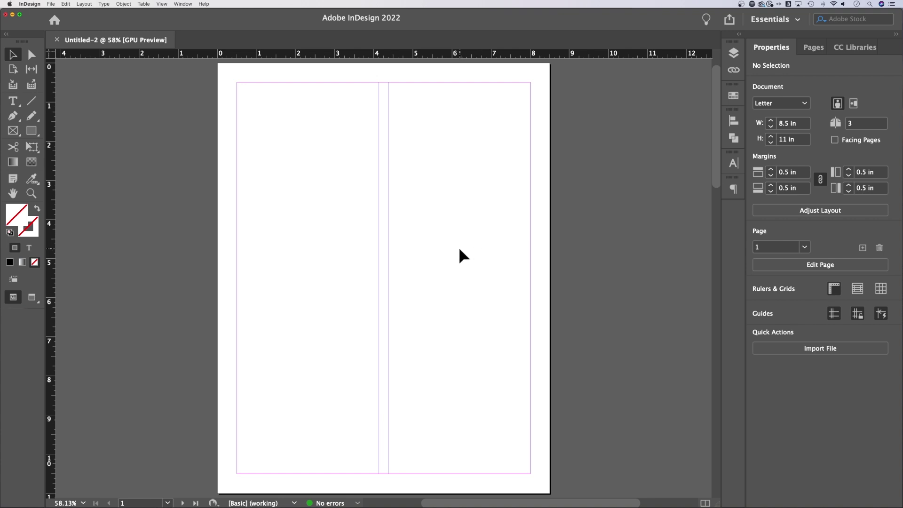
- Switch the blank Letter page to Preview mode so guides and margins are hidden
key("w")
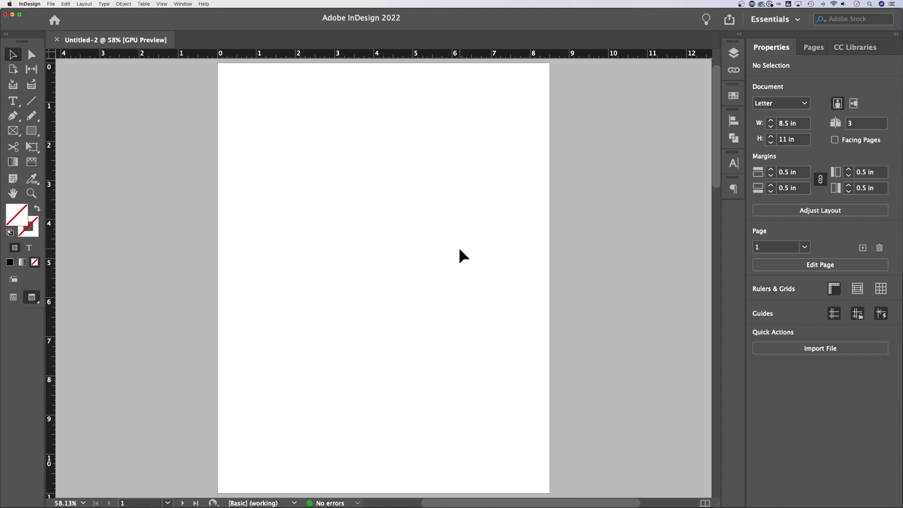
- Draw a 5.78 × 5.355 in rectangle near the page centre and fill it with a white-to-black gradient
left_click(32, 130)
left_click_drag(288, 185, 514, 395)
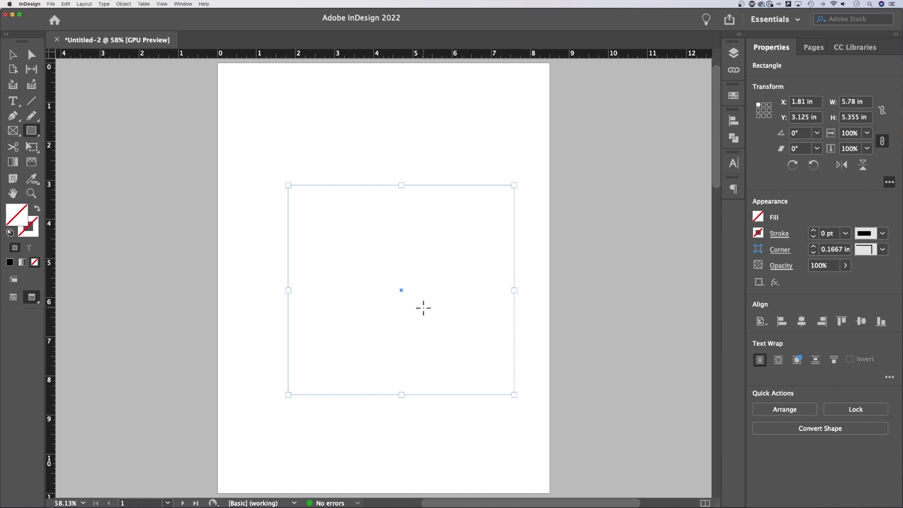
left_click(13, 166)
left_click(347, 225)
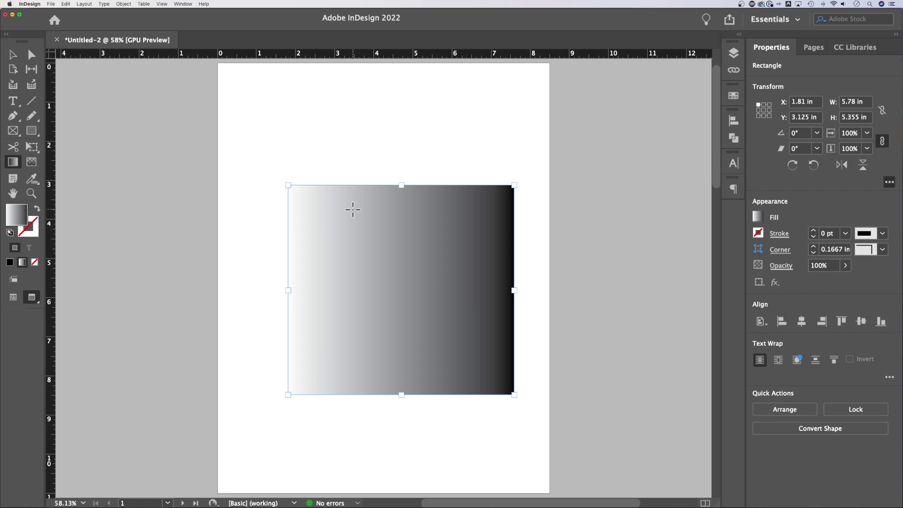
left_click(759, 217)
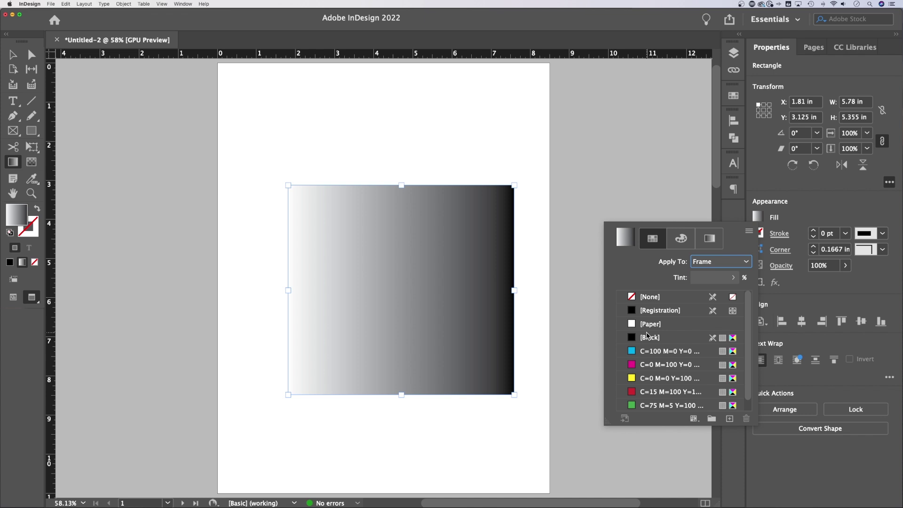
left_click(712, 240)
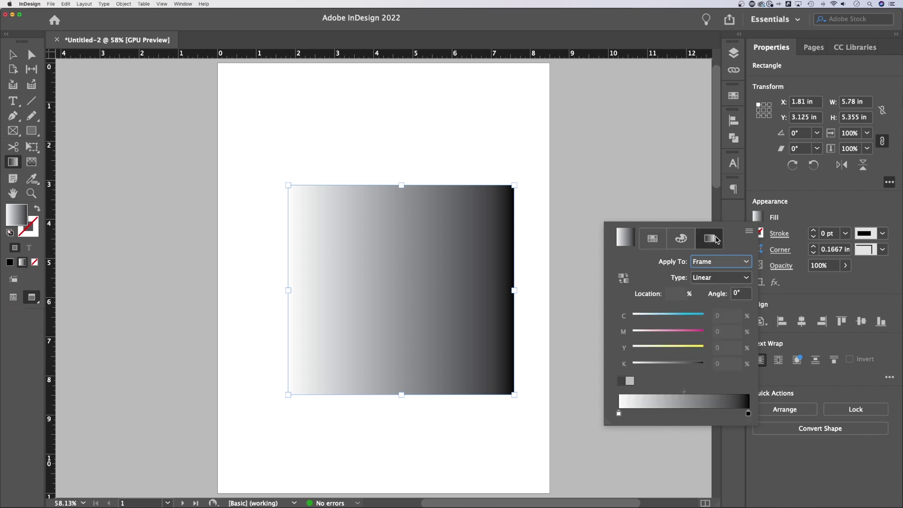
left_click(709, 260)
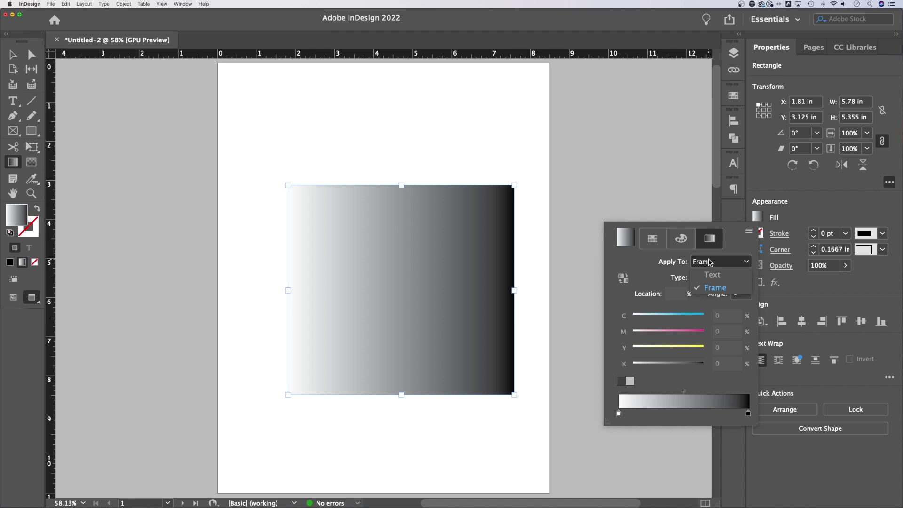
left_click(663, 264)
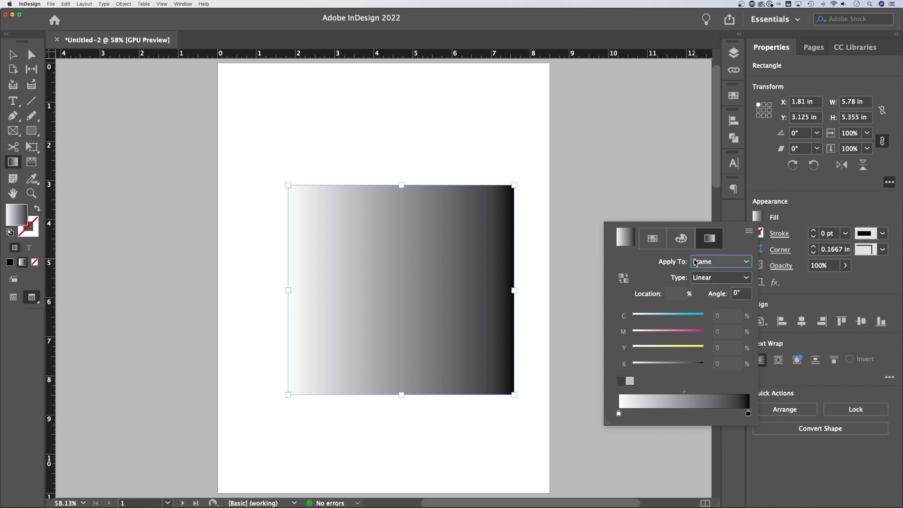
left_click(701, 278)
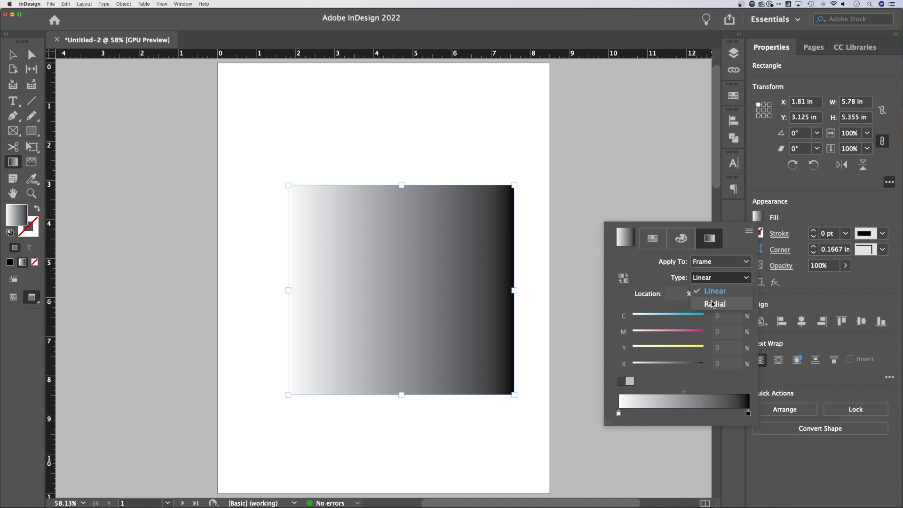
left_click(711, 304)
left_click(720, 277)
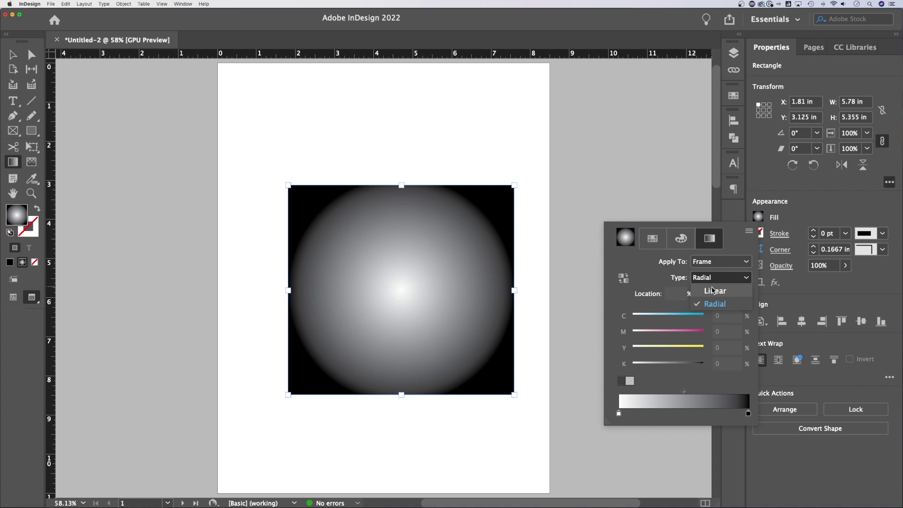
left_click(708, 294)
left_click(732, 294)
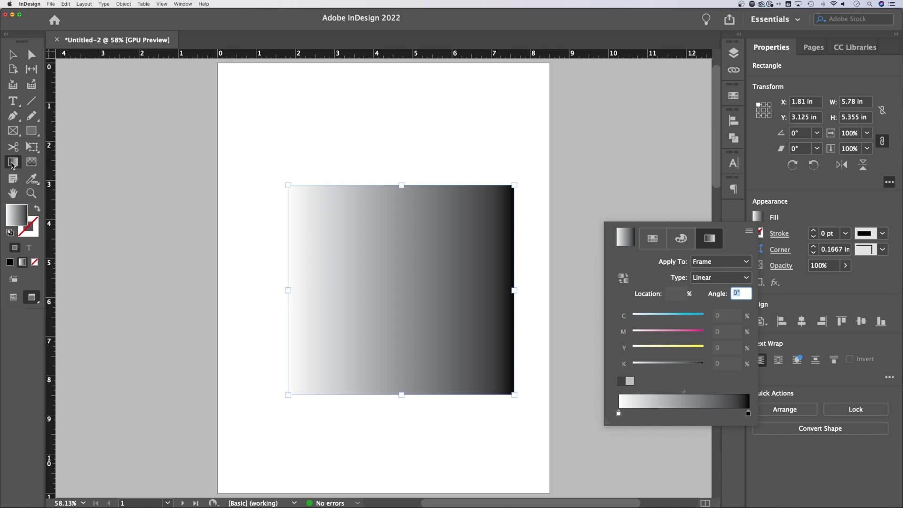
- Run the rectangle's gradient diagonally from white at bottom-left to black at top-right
left_click(409, 324)
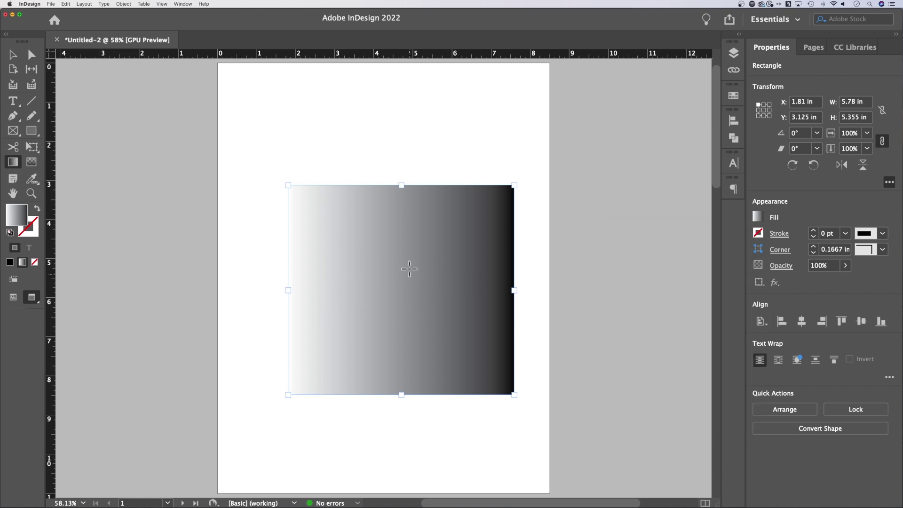
left_click_drag(409, 214, 413, 258)
mouse_move(427, 214)
left_mouse_down()
mouse_move(403, 375)
mouse_move(422, 278)
mouse_move(426, 183)
mouse_move(336, 219)
mouse_move(437, 238)
mouse_move(515, 276)
mouse_move(556, 383)
mouse_move(502, 272)
mouse_move(395, 226)
mouse_move(439, 262)
mouse_move(430, 282)
mouse_move(436, 193)
left_mouse_up()
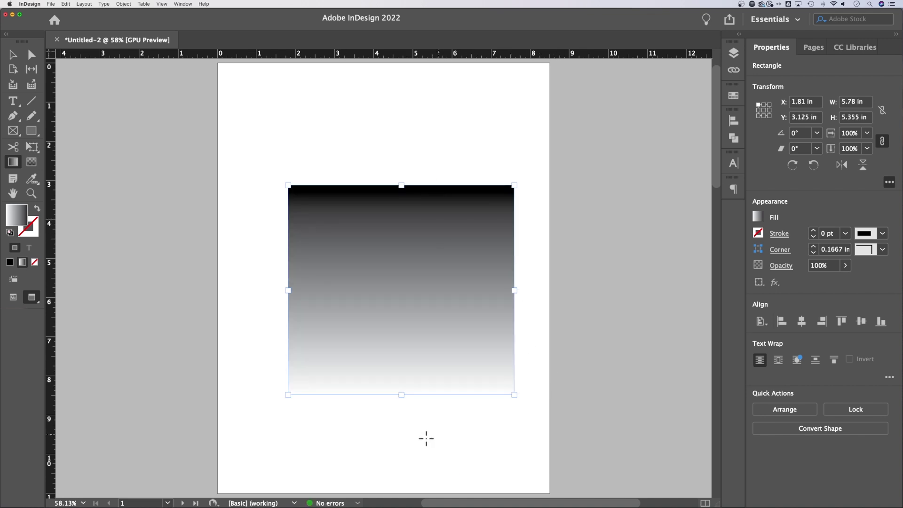
left_click_drag(433, 460, 433, 136)
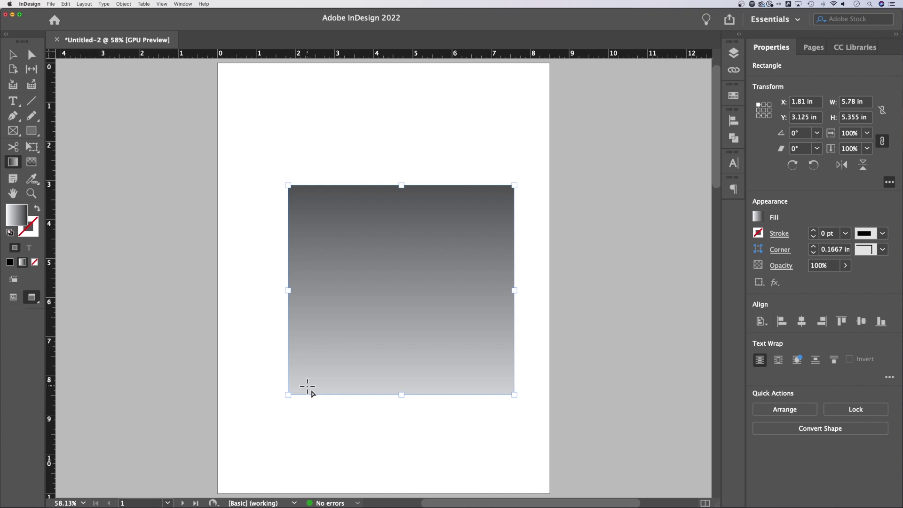
left_click_drag(307, 387, 492, 202)
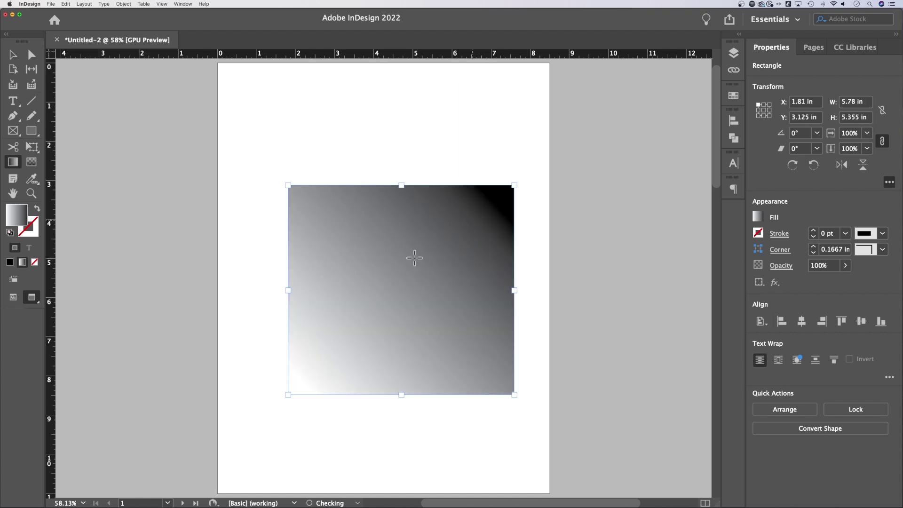
- Add a new middle colour stop to the rectangle's gradient ramp
left_click(758, 216)
left_click(709, 238)
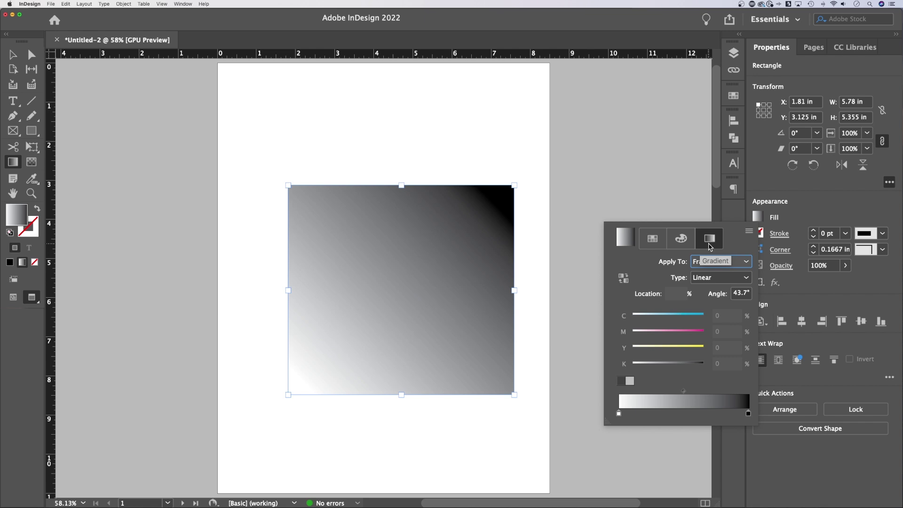
left_click(619, 413)
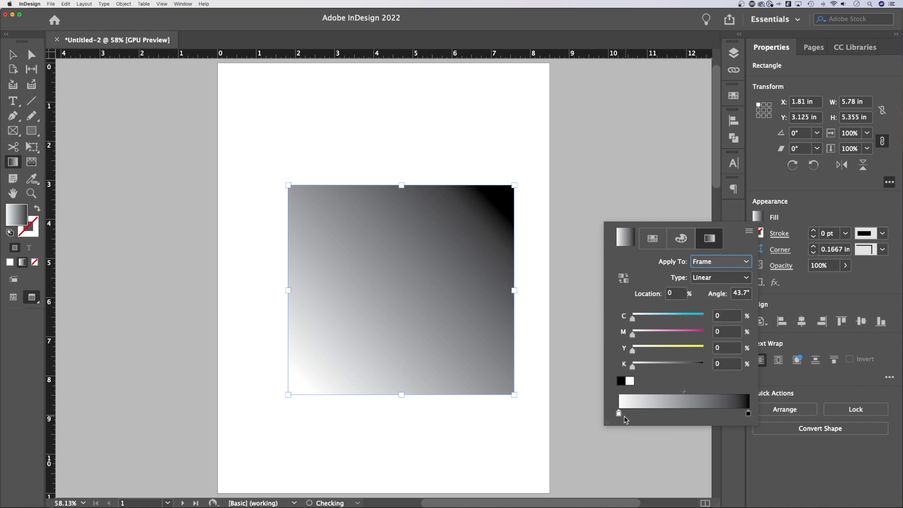
left_click_drag(718, 414, 688, 417)
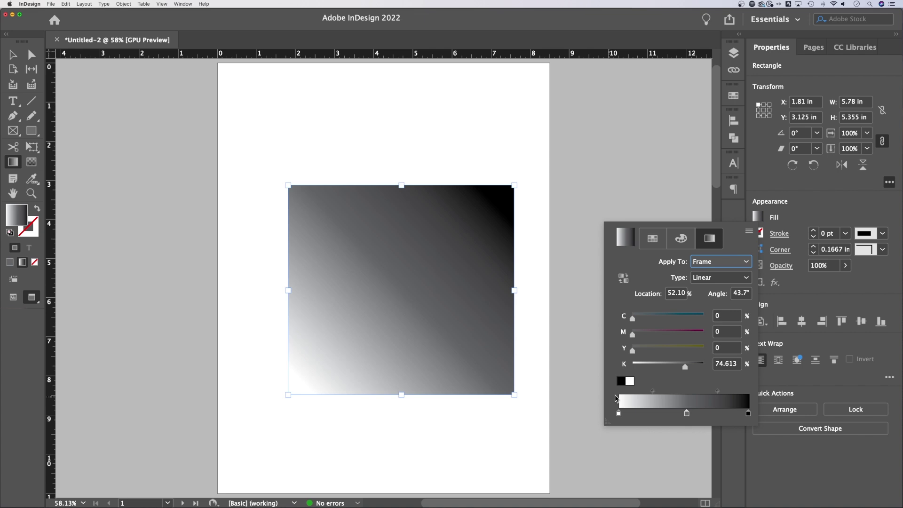
- Tint the starting stop pink with M 80 and set the midpoint near 52%
left_click(620, 413)
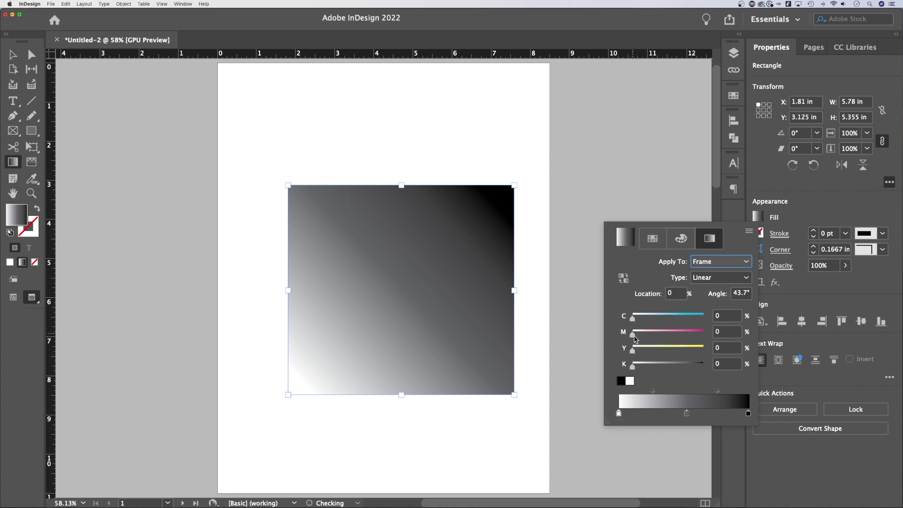
left_click_drag(633, 334, 689, 335)
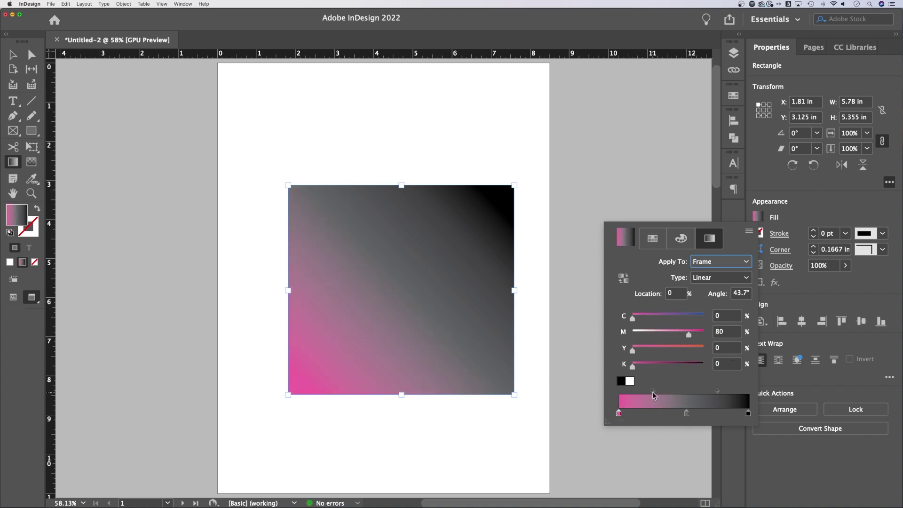
mouse_move(652, 391)
left_mouse_down()
mouse_move(673, 391)
mouse_move(636, 391)
left_mouse_up()
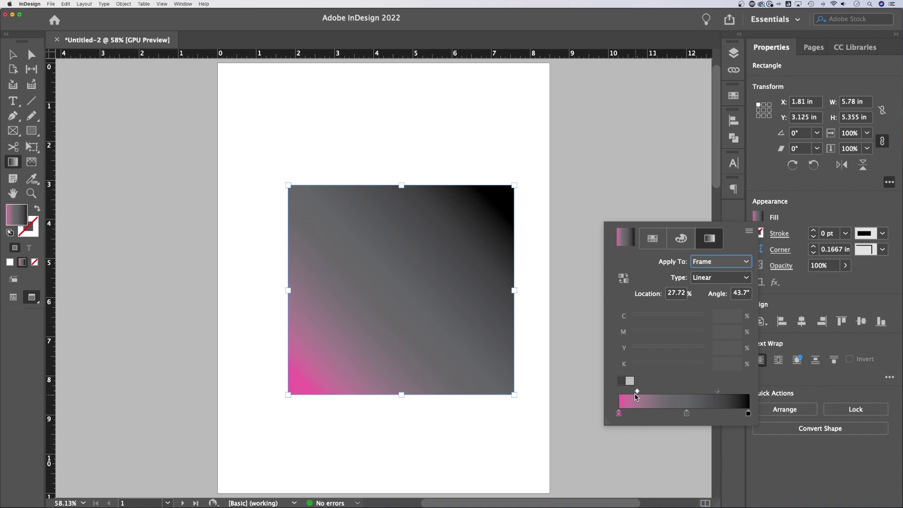
left_click_drag(635, 394, 654, 388)
- Make the middle stop teal (C 96, K 29) and the end stop olive yellow (Y 92, K 27)
left_click(686, 413)
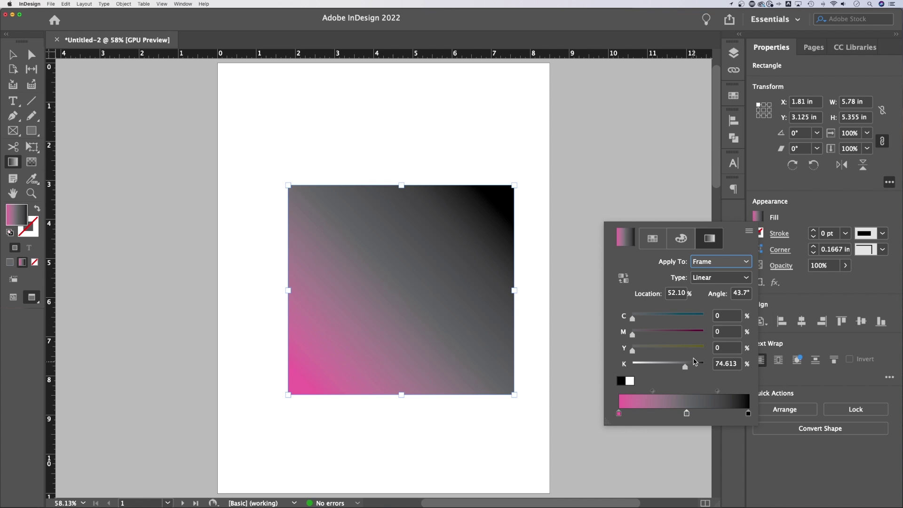
left_click_drag(646, 318, 701, 321)
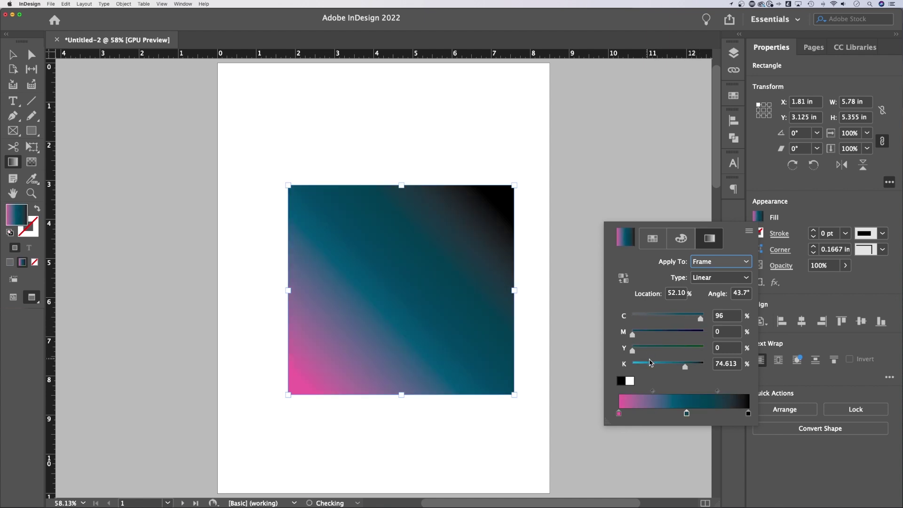
left_click_drag(671, 365, 652, 366)
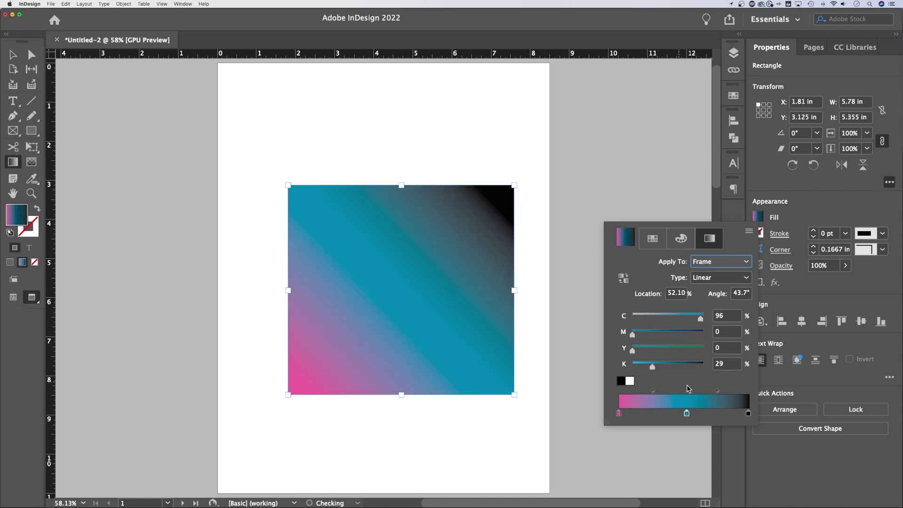
left_click(749, 413)
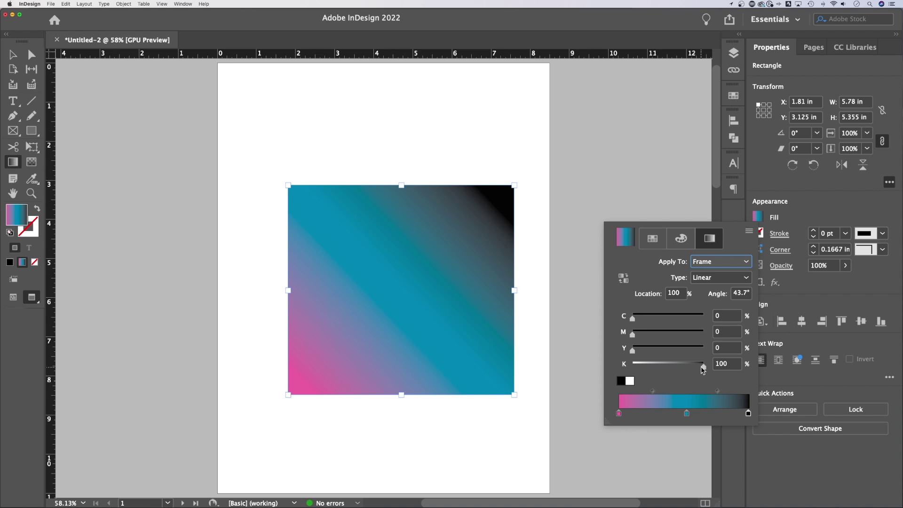
mouse_move(703, 365)
left_mouse_down()
mouse_move(648, 364)
mouse_move(698, 353)
left_mouse_up()
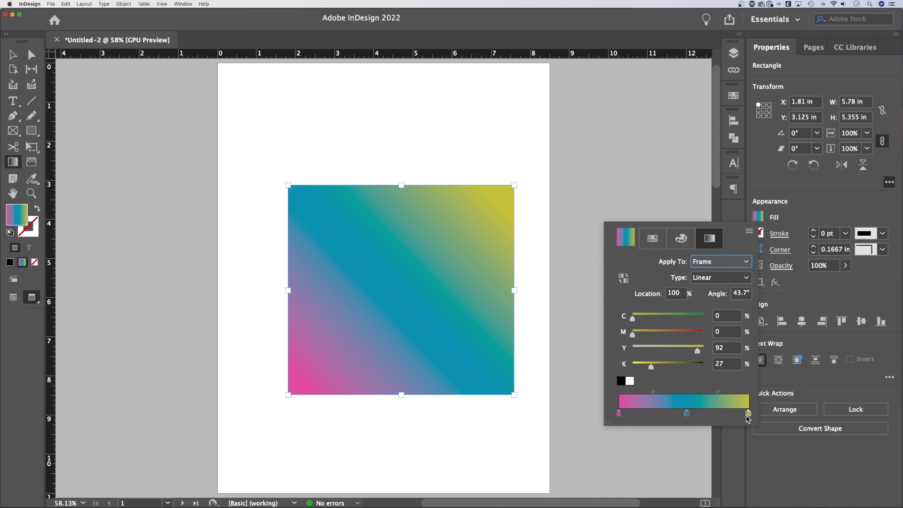
left_click_drag(749, 413, 722, 392)
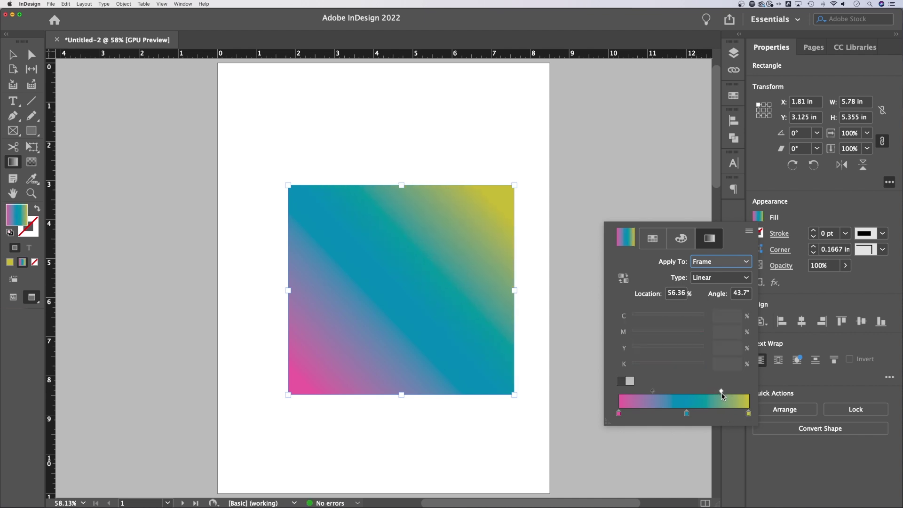
- Drag the gradient upward across the rectangle so magenta is at the bottom, yellow at the top
left_click(624, 280)
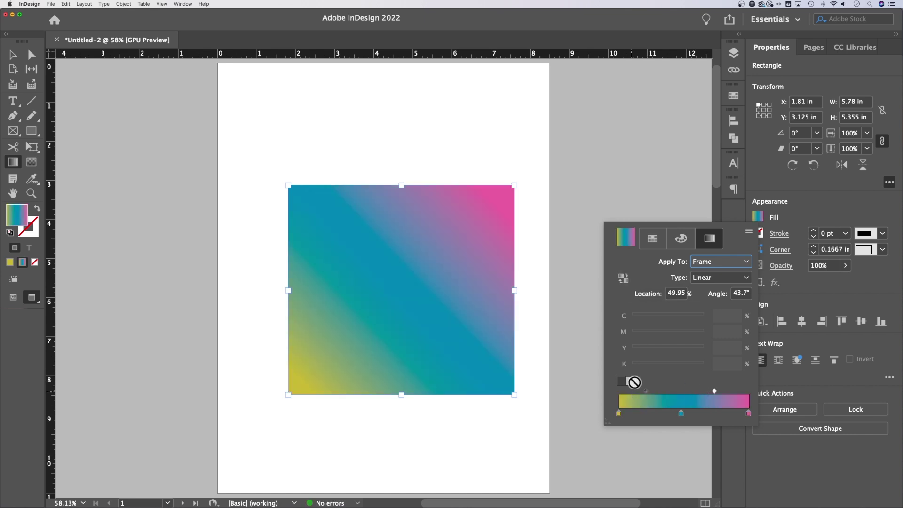
left_click(624, 280)
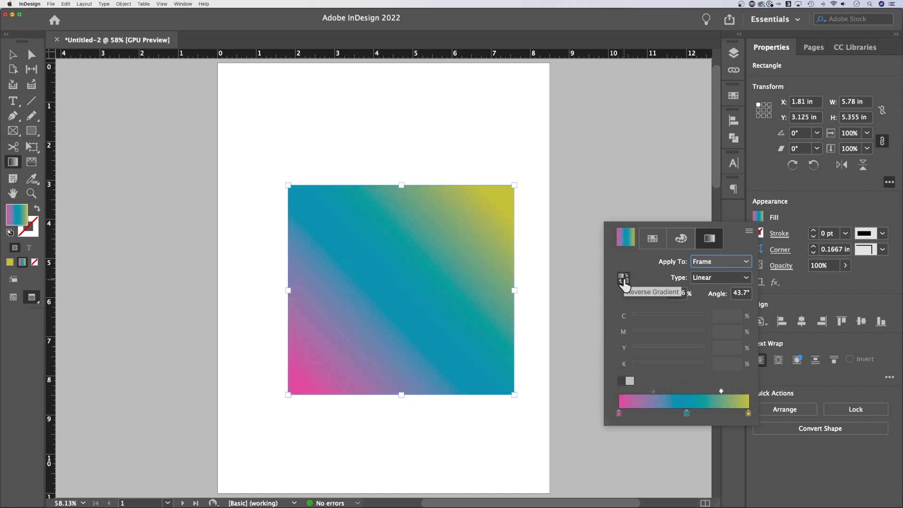
left_click(741, 293)
left_click_drag(747, 294, 733, 295)
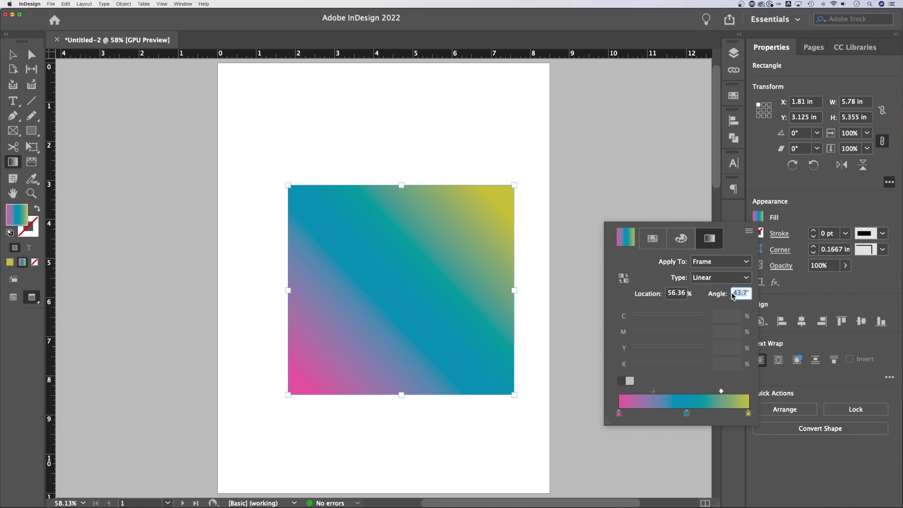
left_click(399, 310)
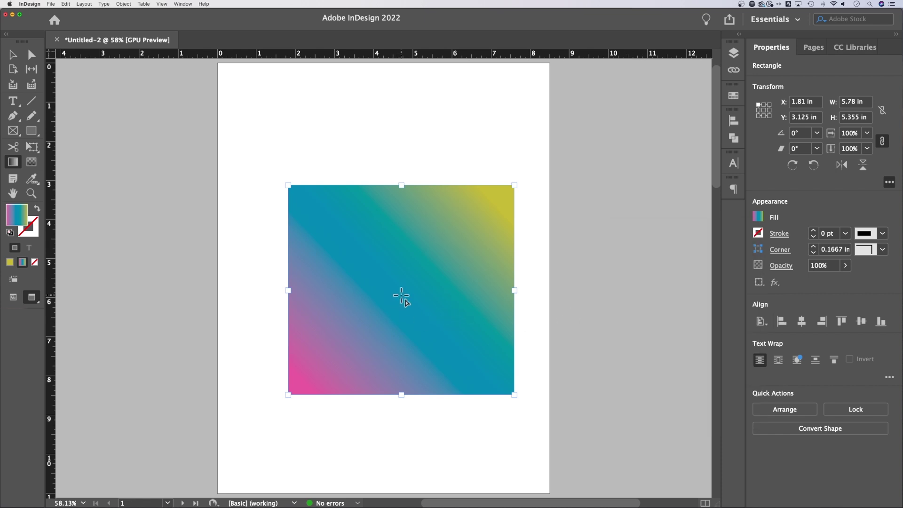
left_click_drag(399, 375, 406, 194)
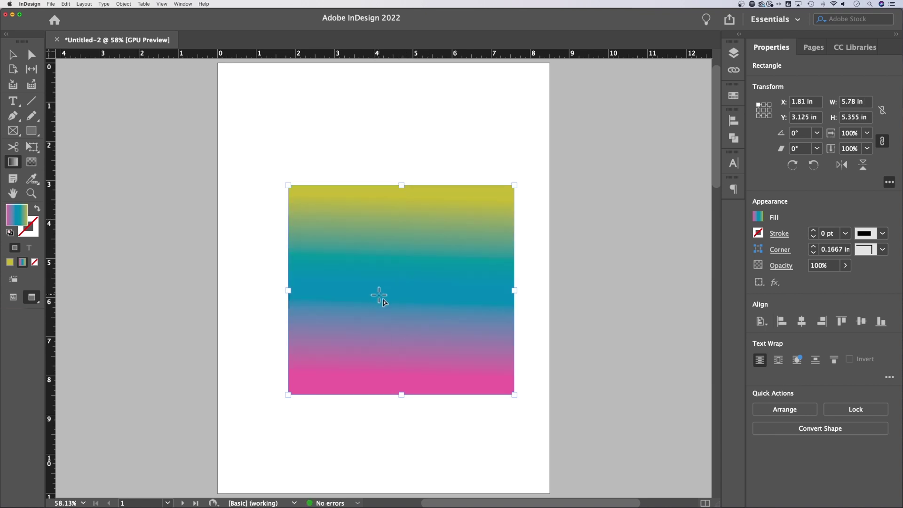
- Add the rectangle's magenta-teal-yellow gradient to Swatches as 'New Gradient Swatch'
left_click(758, 217)
left_click(709, 238)
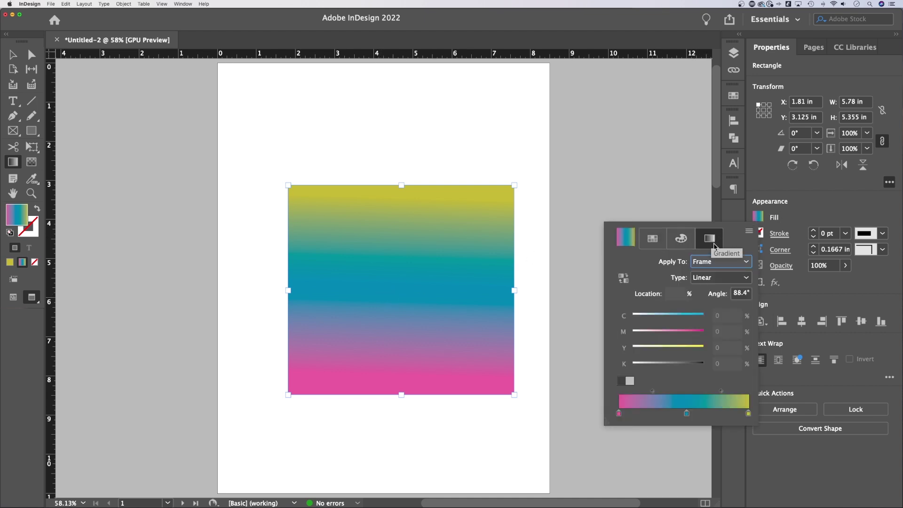
left_click(748, 231)
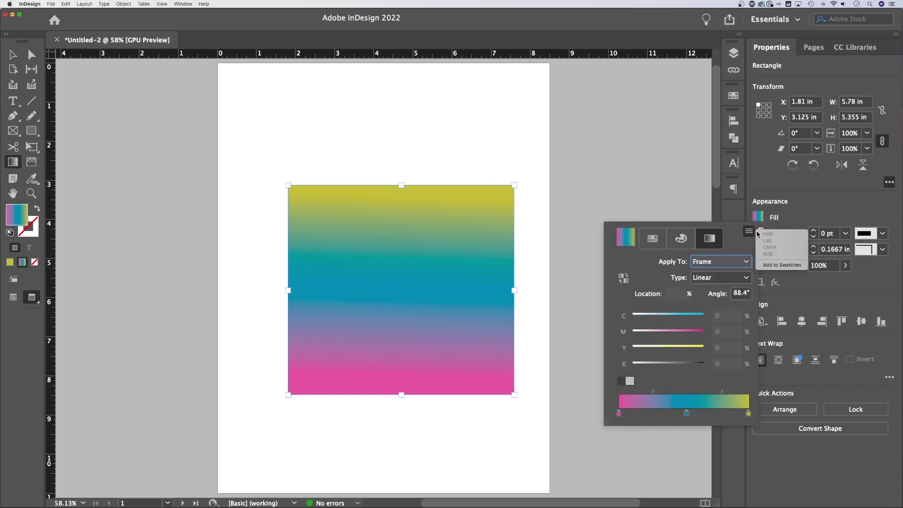
left_click(783, 265)
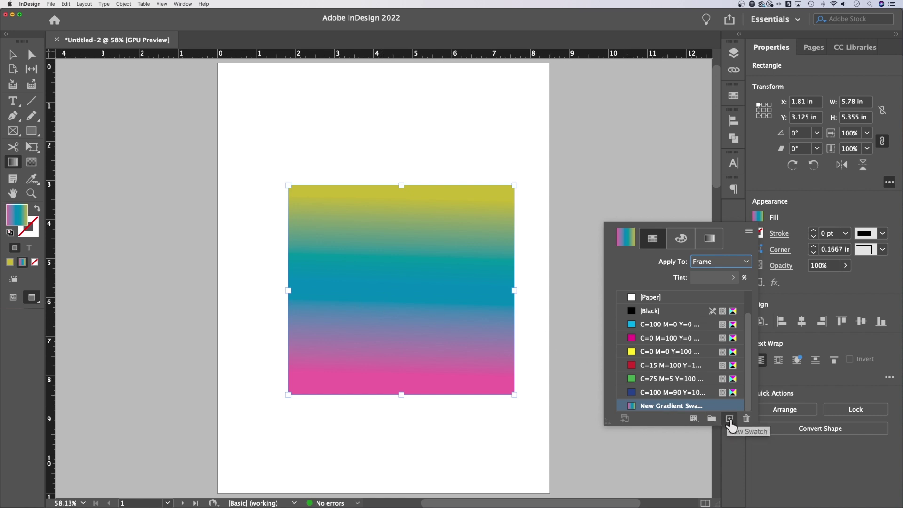
- Draw a 2.04-in circle above the rectangle and fill it with New Gradient Swatch
left_click(190, 207)
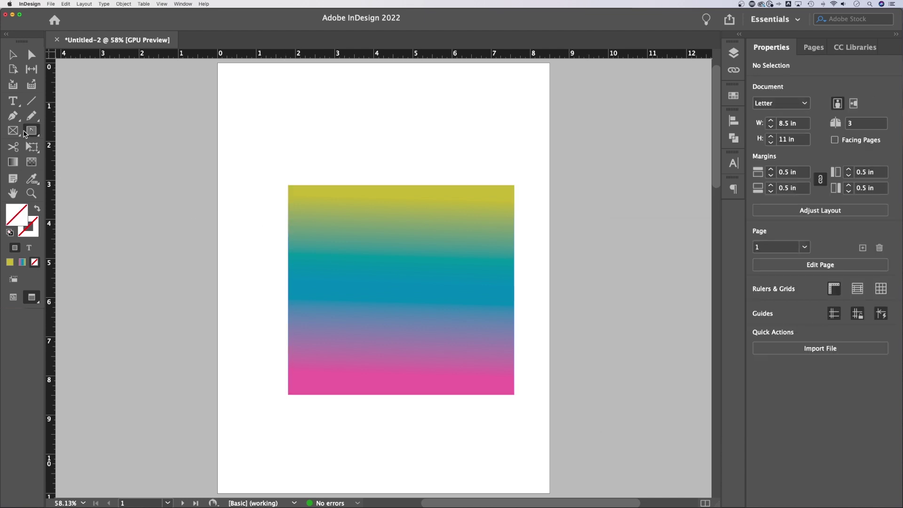
left_click_drag(37, 134, 74, 163)
left_click_drag(289, 154, 368, 74)
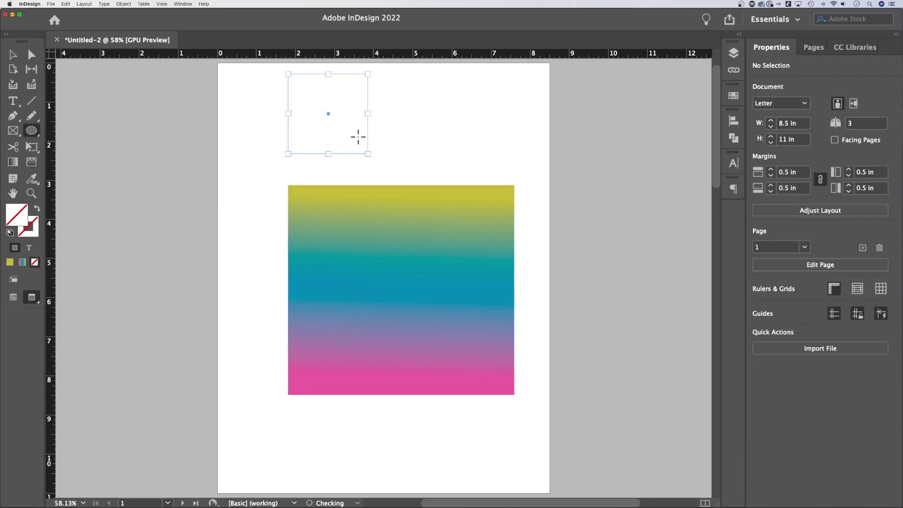
left_click(734, 96)
left_click(614, 266)
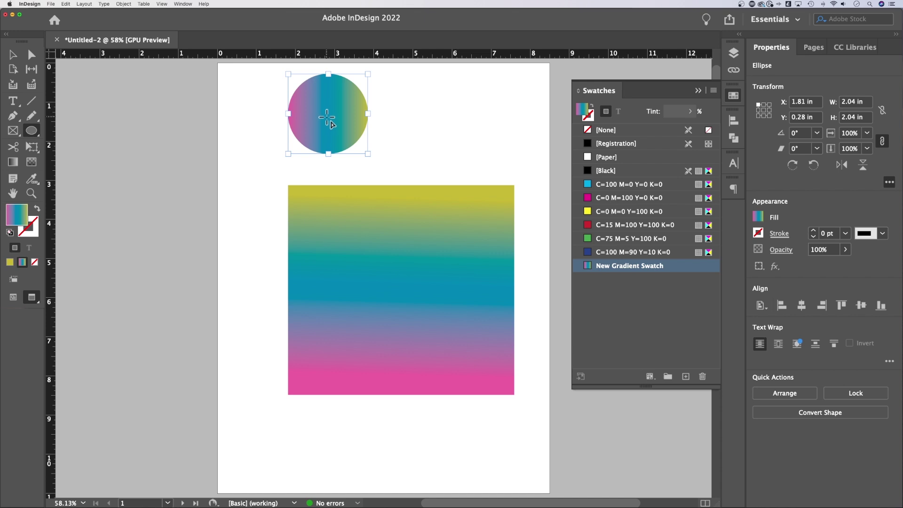
- Set the circle's gradient angle to 90° so it runs vertically
left_click(758, 217)
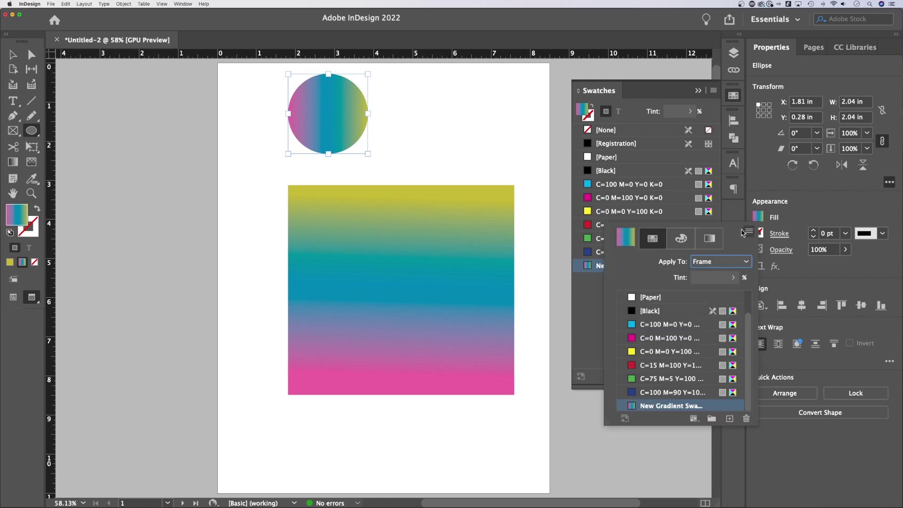
left_click(709, 238)
left_click(736, 295)
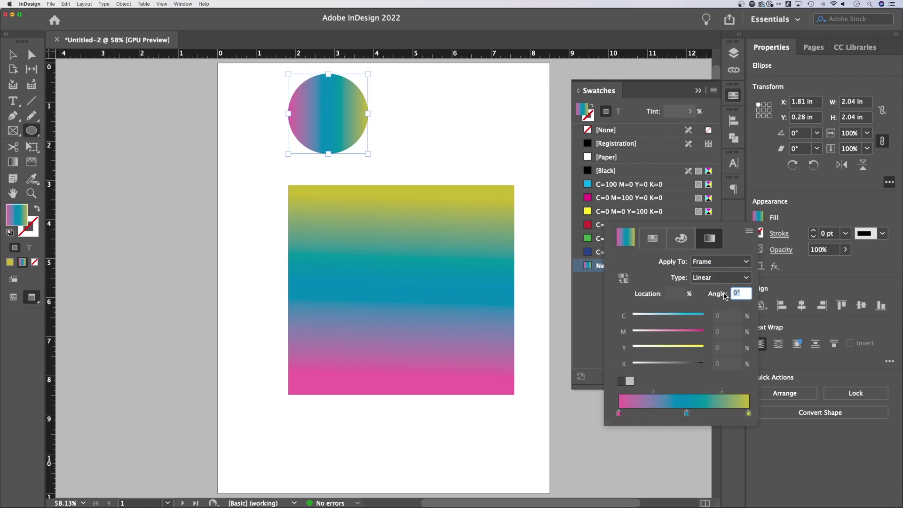
type("90")
key("Tab")
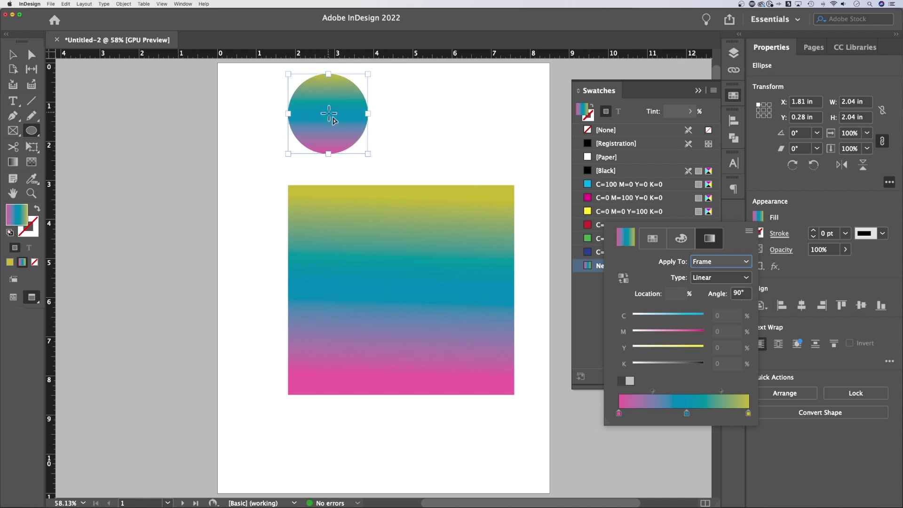
left_click(593, 301)
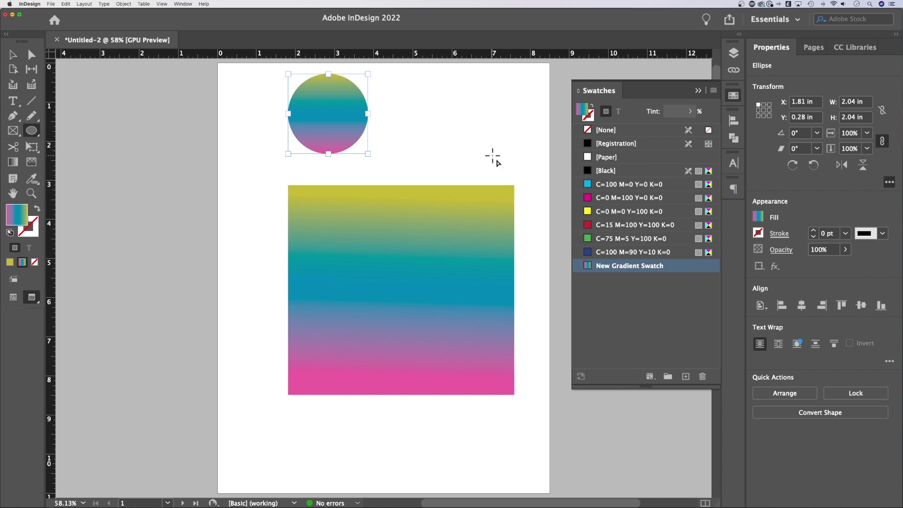
- Create a text frame right of the circle reading 'text' at 120 pt
key("super+shift+a")
key("t")
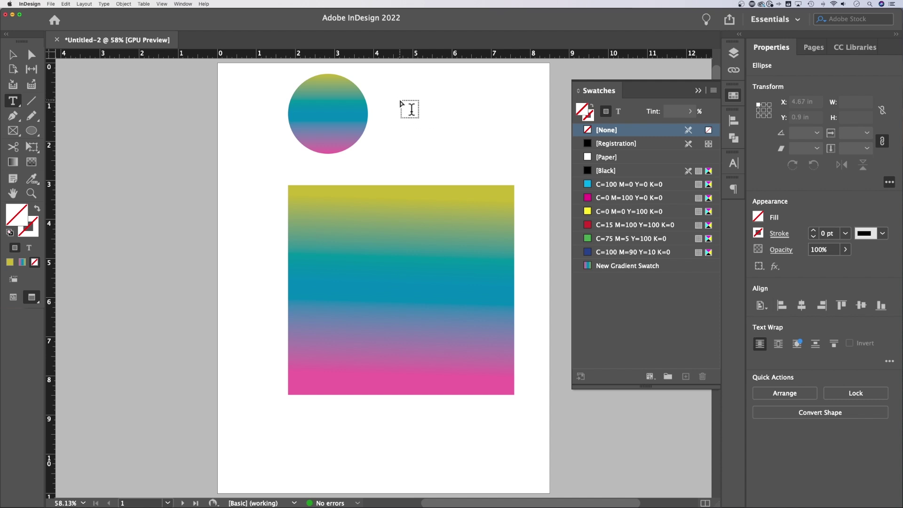
left_click_drag(401, 98, 492, 147)
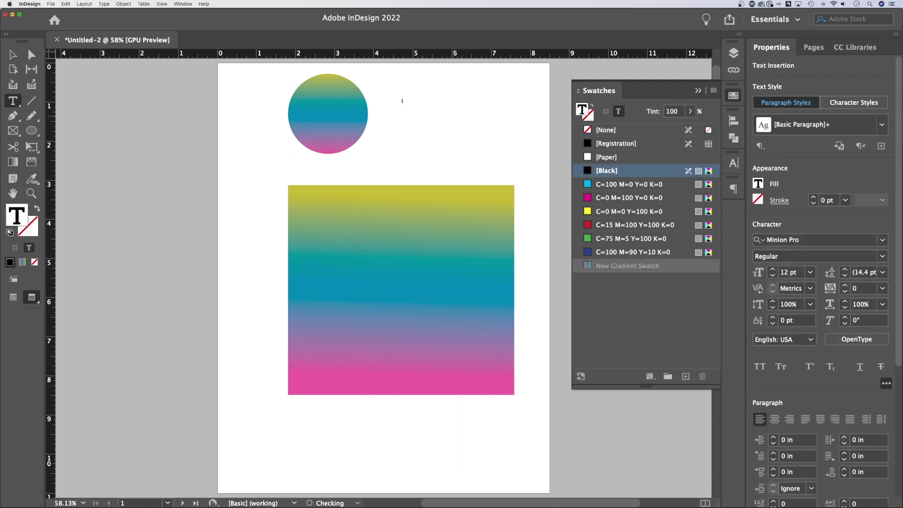
type("text")
key("super+a")
left_click_drag(772, 269, 771, 272)
key("Escape")
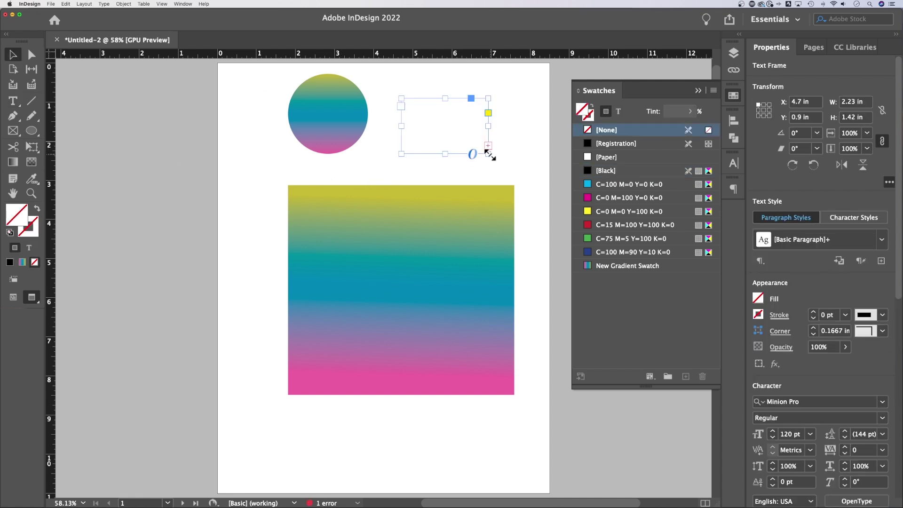
- Enlarge and reposition the text frame, then fill it with New Gradient Swatch
left_click_drag(488, 153, 533, 173)
left_click_drag(489, 133, 480, 126)
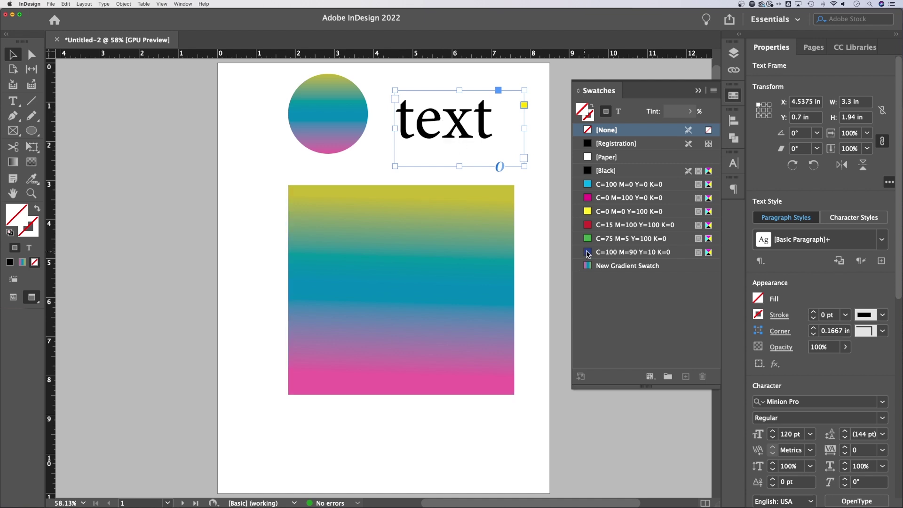
left_click(609, 267)
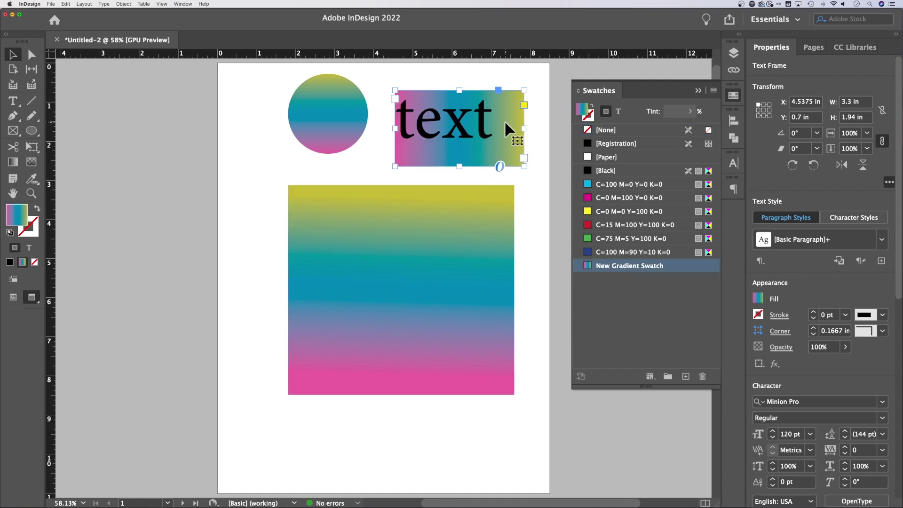
- Set Apply To to Text and fill the letters with New Gradient Swatch
left_click(758, 299)
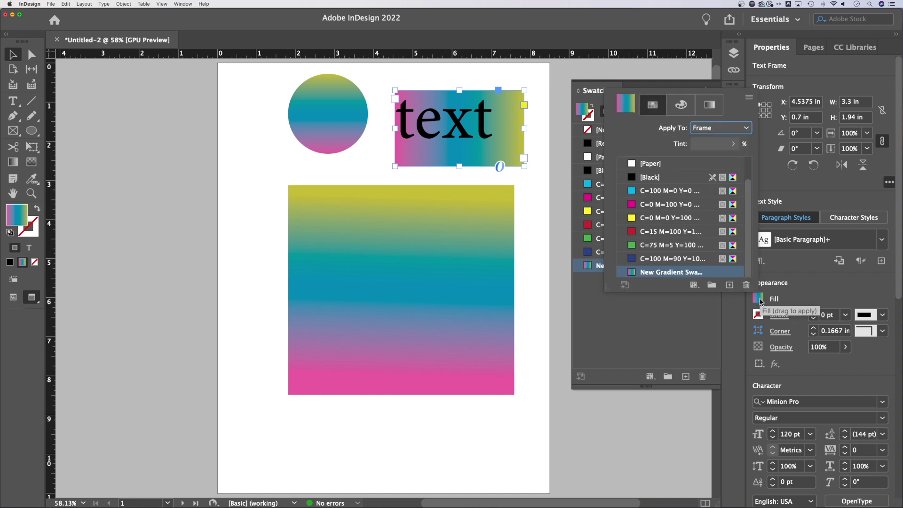
left_click(719, 106)
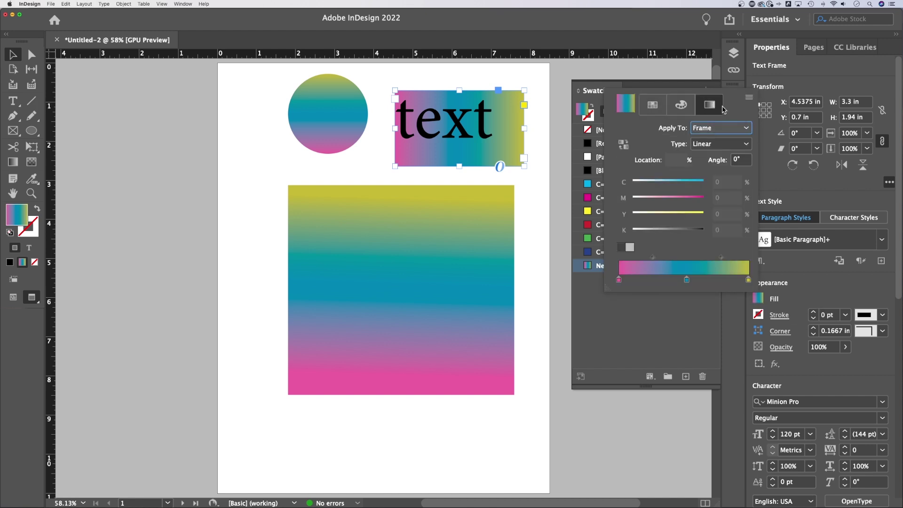
left_click(696, 129)
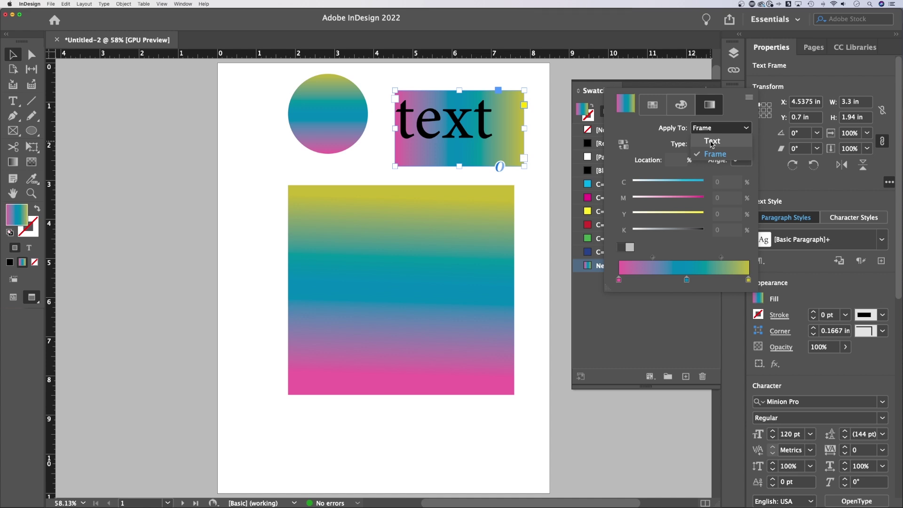
left_click(712, 142)
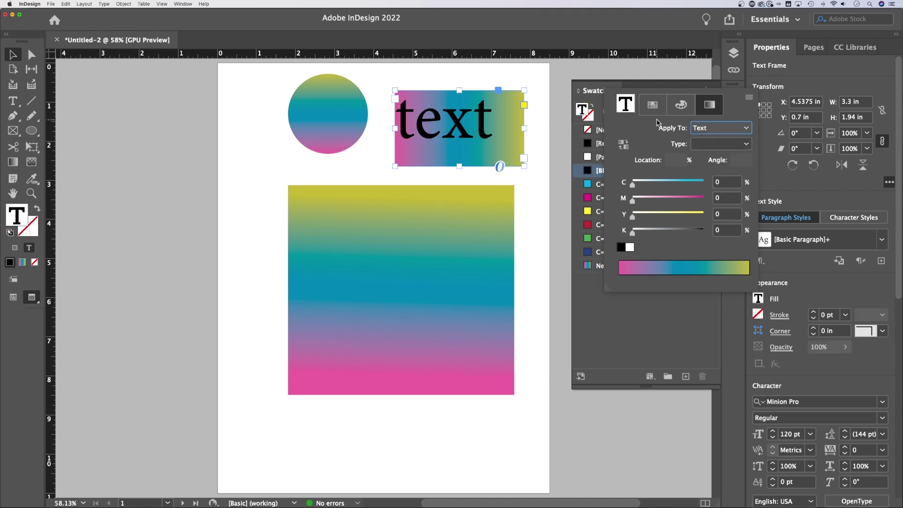
left_click(652, 104)
left_click(681, 105)
left_click(710, 105)
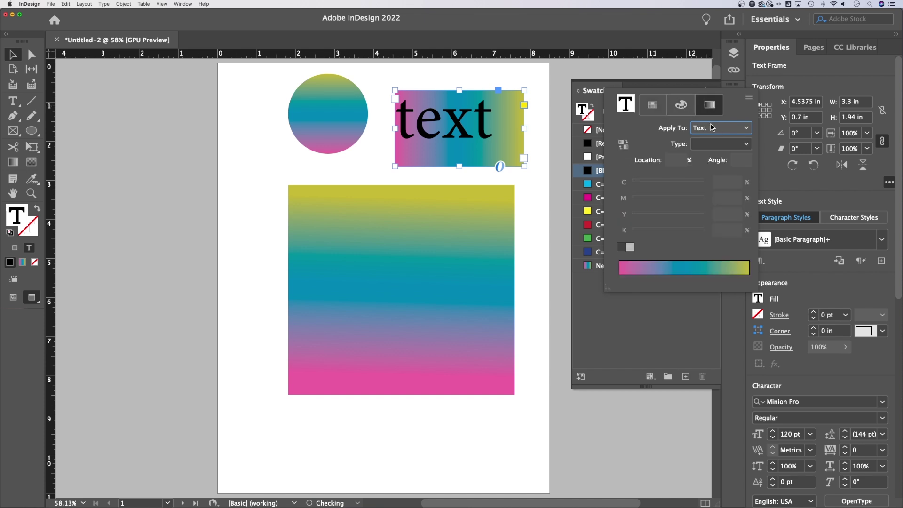
left_click(681, 106)
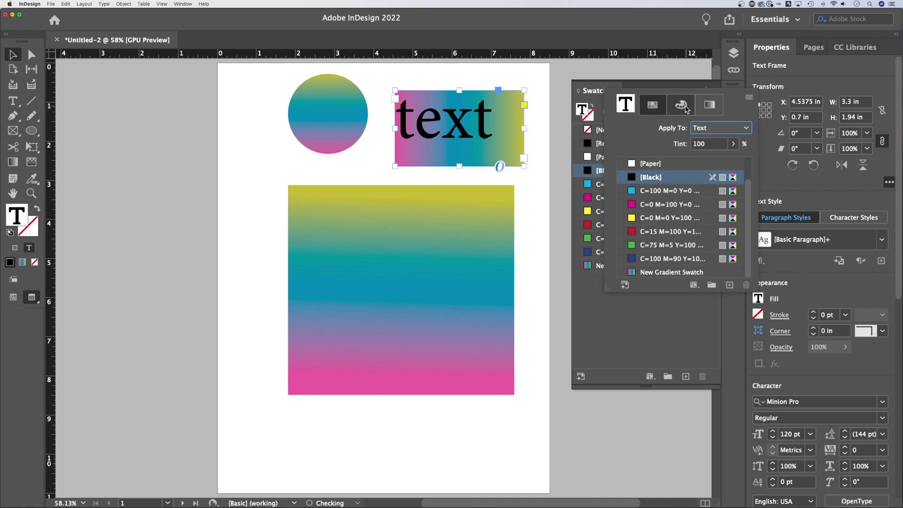
left_click(686, 109)
left_click(660, 110)
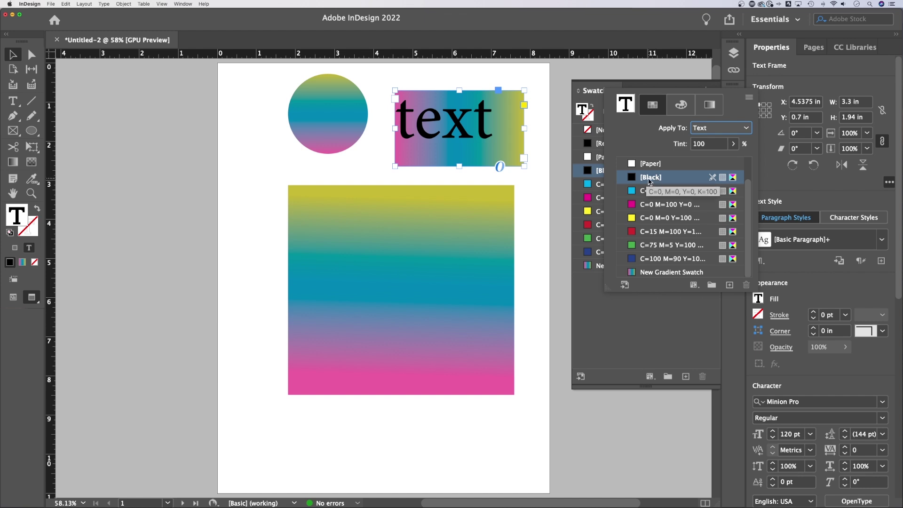
left_click(662, 273)
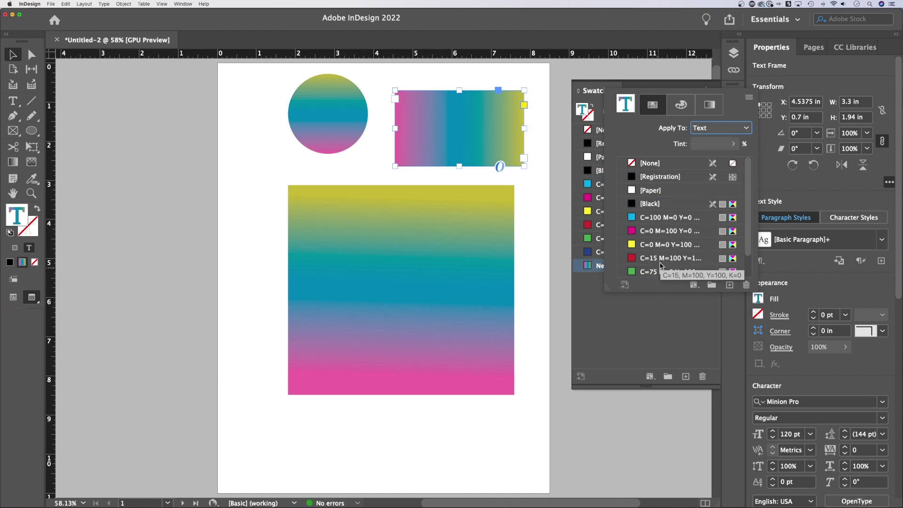
- Switch Apply To back to Frame and set the frame fill to [None]
left_click(708, 128)
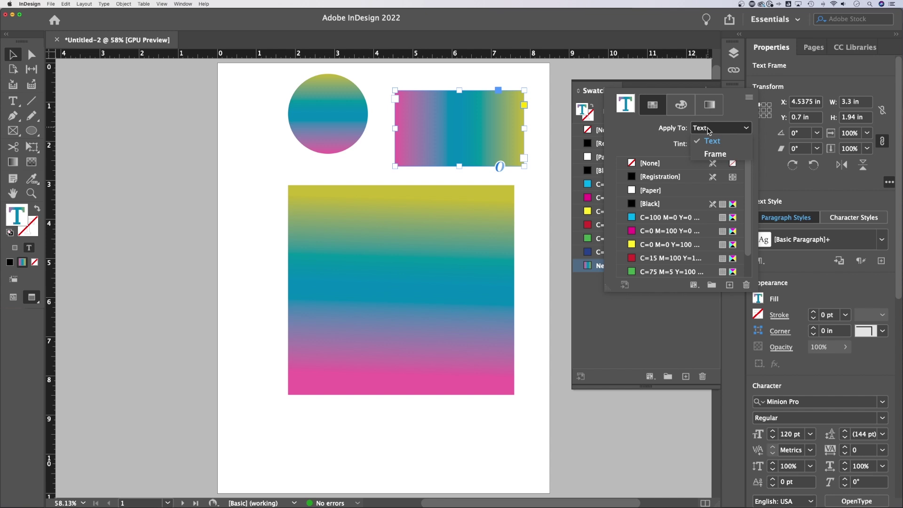
left_click(709, 153)
left_click(650, 163)
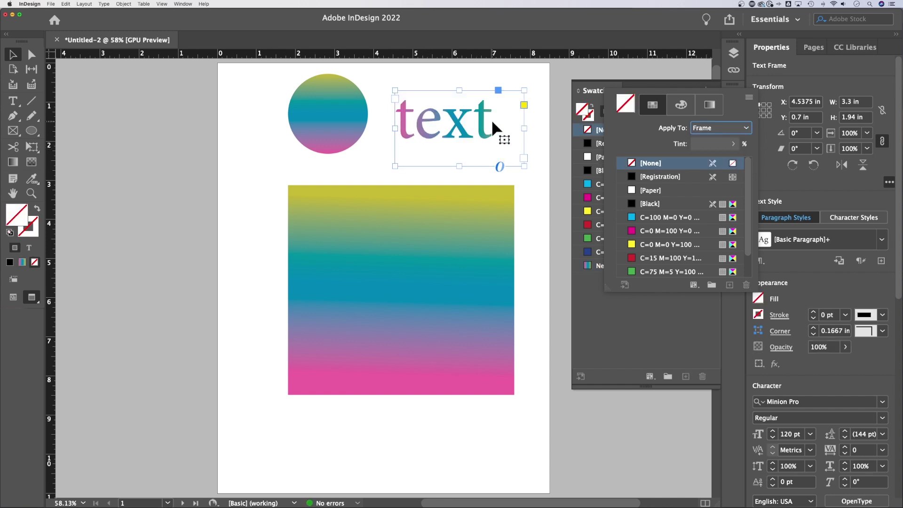
- With the gradient applied to text, move the middle stop left and the yellow stop to 74.54%
left_click(710, 105)
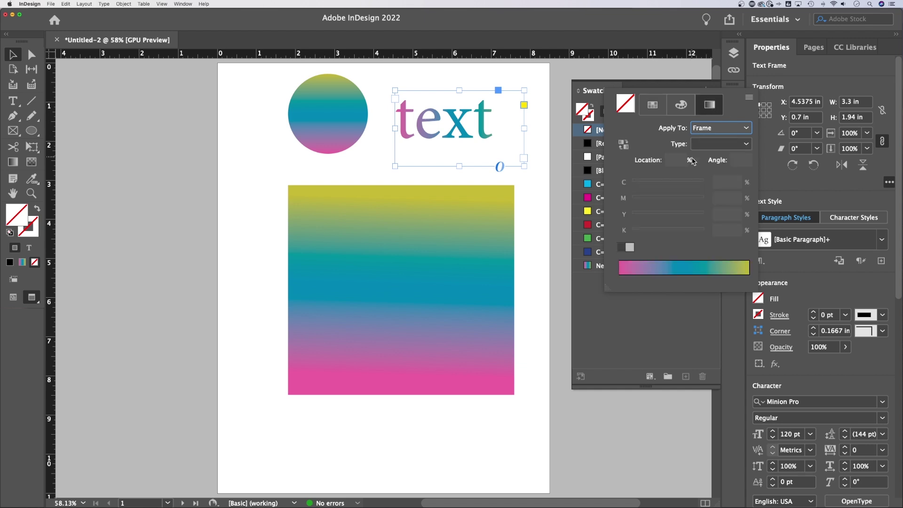
left_click(715, 130)
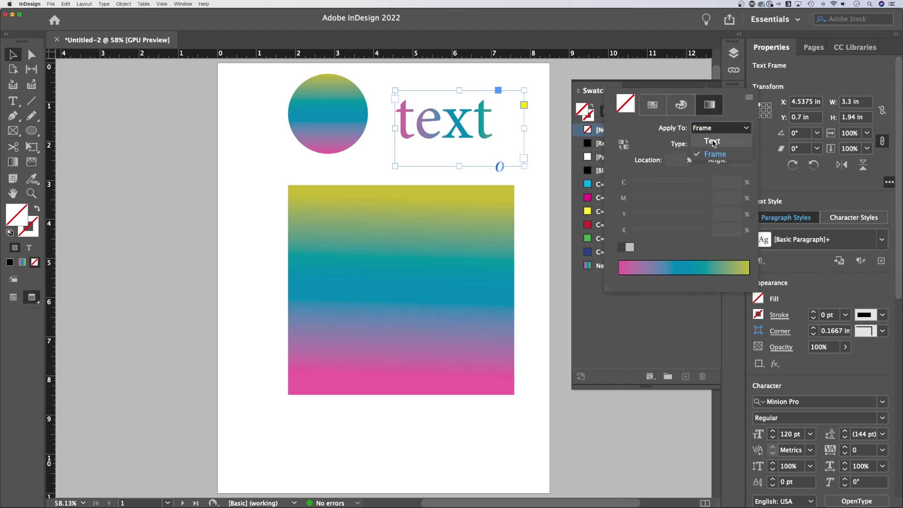
left_click(713, 140)
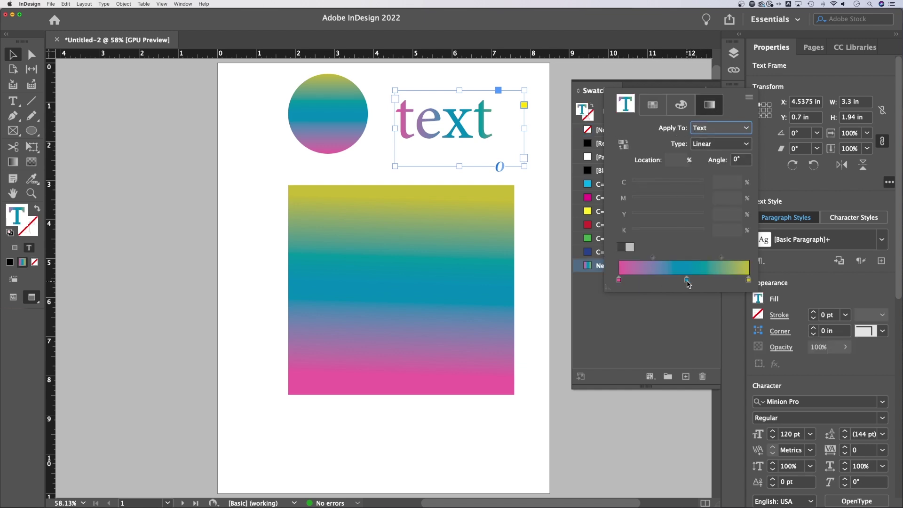
left_click_drag(687, 280, 679, 281)
left_click_drag(748, 280, 716, 282)
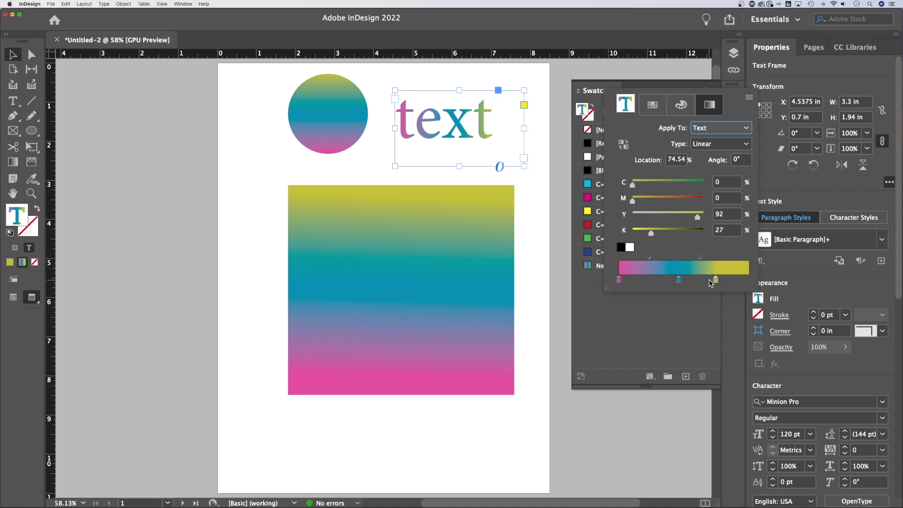